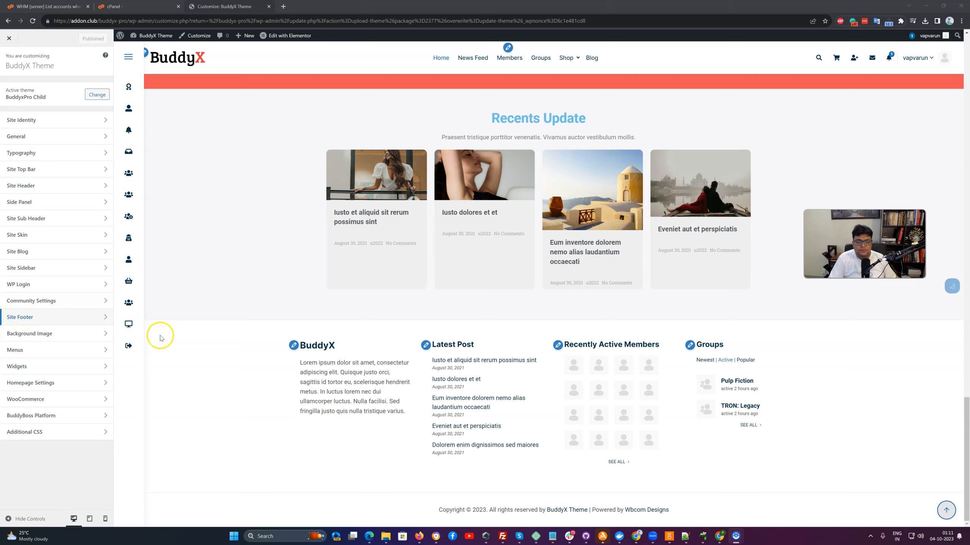
{"action": "left_click_drag", "start_coordinate": [442, 510], "coordinate": [701, 522]}
{"action": "left_click", "coordinate": [704, 510]}
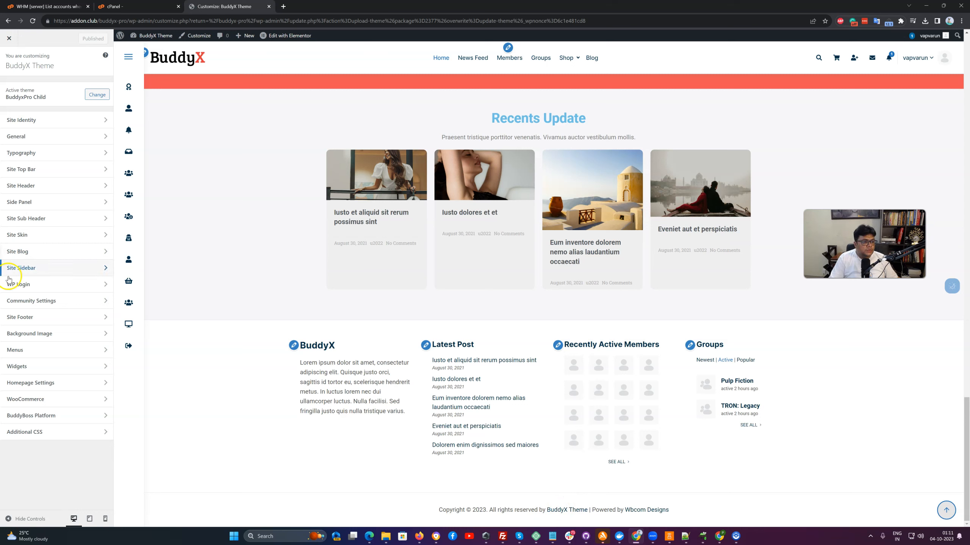
Enable the custom background for the site's Footer Section and set its background color to the orange swatch
{"action": "left_click", "coordinate": [40, 321]}
{"action": "left_click", "coordinate": [26, 89]}
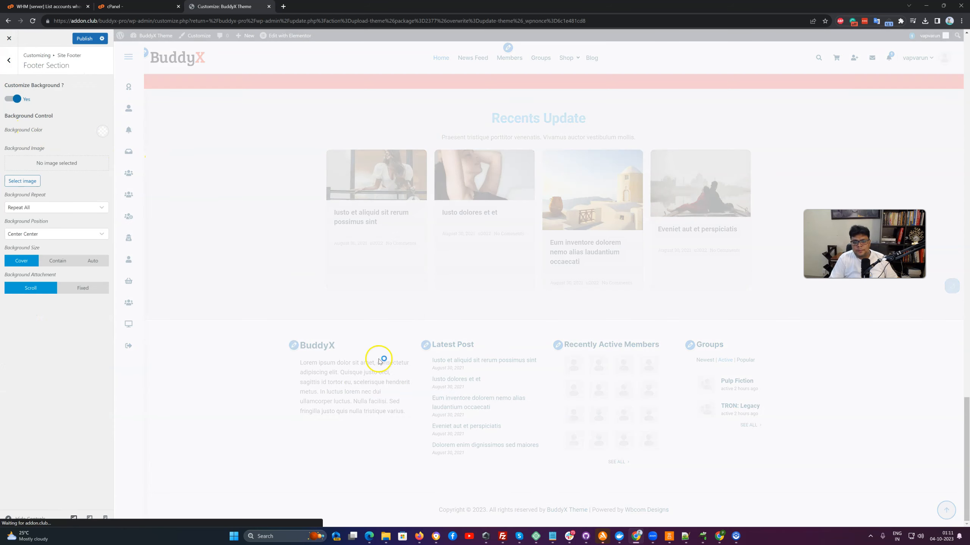
{"action": "left_click", "coordinate": [102, 133]}
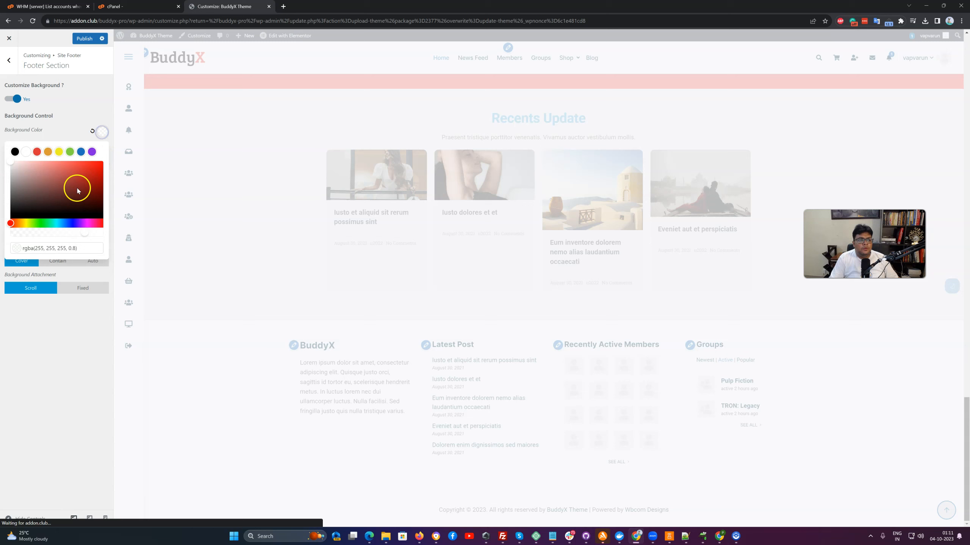
{"action": "left_click", "coordinate": [48, 152]}
{"action": "left_click", "coordinate": [84, 39]}
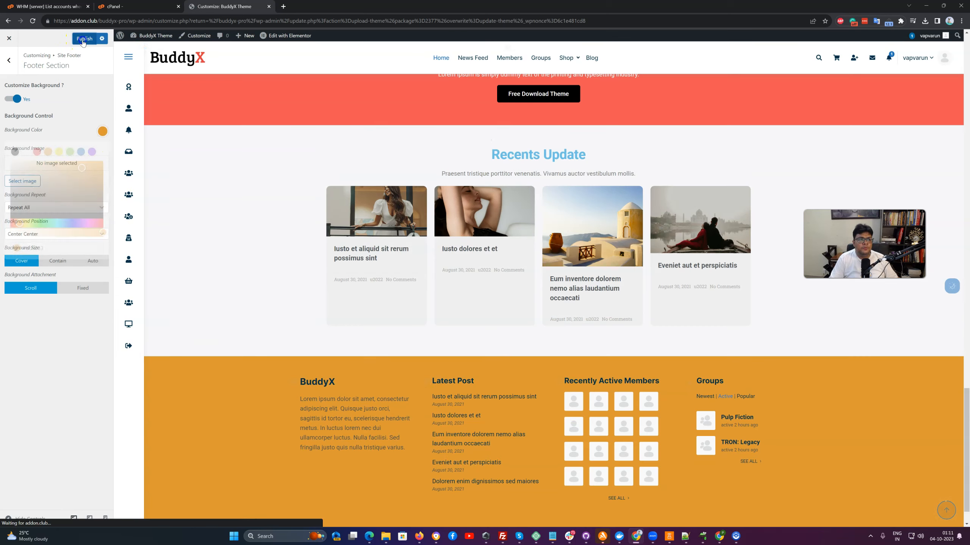
Try the starry night sky picture from the media library as the footer background image, and remove it again
{"action": "scroll", "coordinate": [530, 436], "scroll_direction": "down", "scroll_amount": 1}
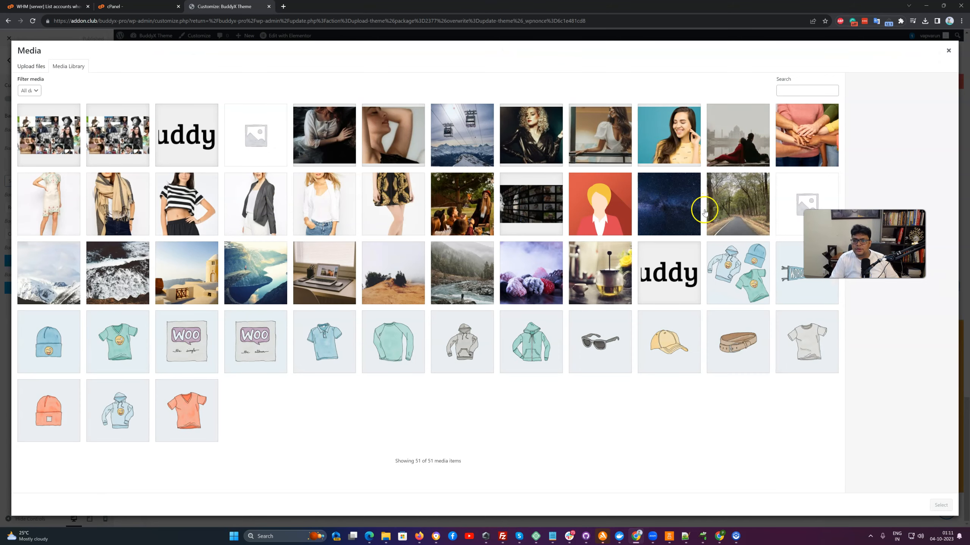
{"action": "left_click", "coordinate": [685, 209]}
{"action": "left_click", "coordinate": [940, 505]}
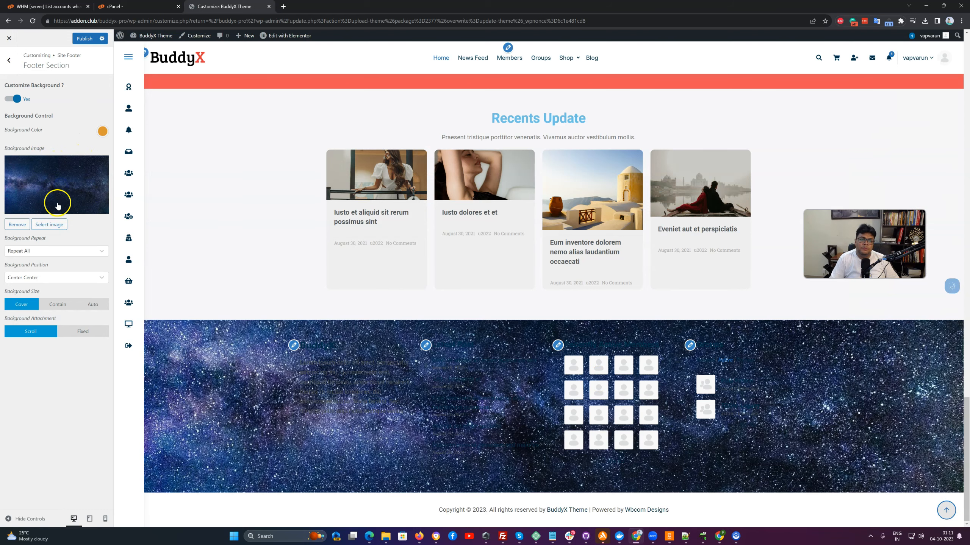
{"action": "left_click", "coordinate": [17, 225]}
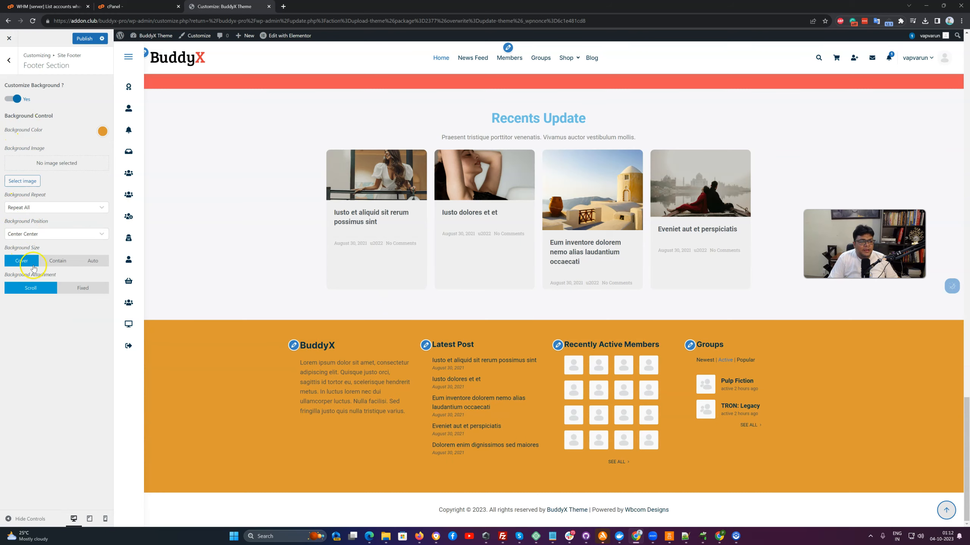
Publish the footer background change and view the Copyright Section of the site footer settings
{"action": "left_click", "coordinate": [85, 39]}
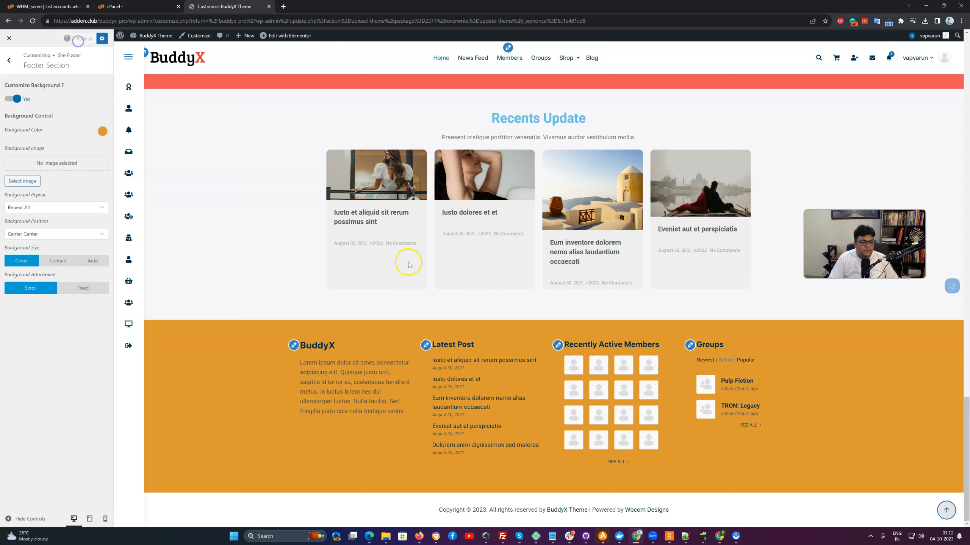
{"action": "left_click", "coordinate": [9, 60]}
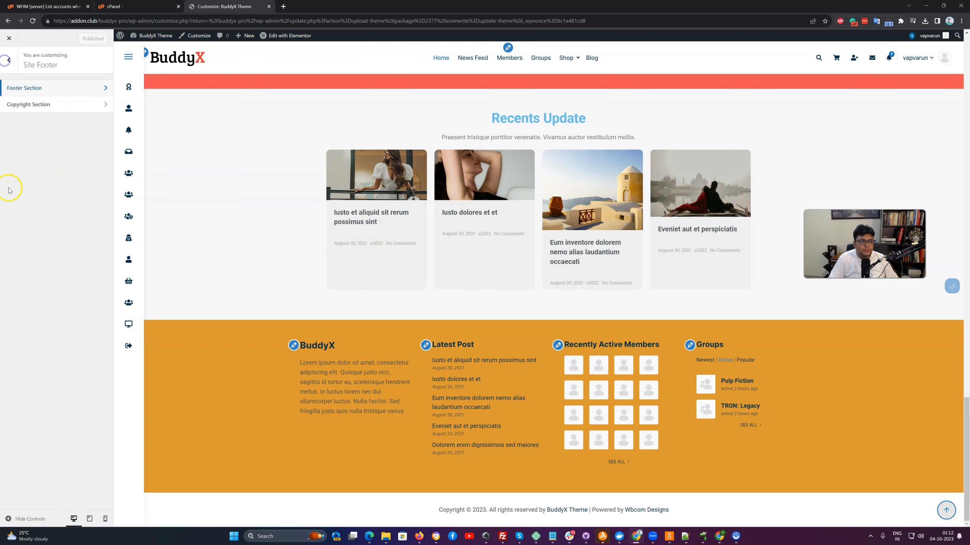
{"action": "left_click", "coordinate": [28, 102]}
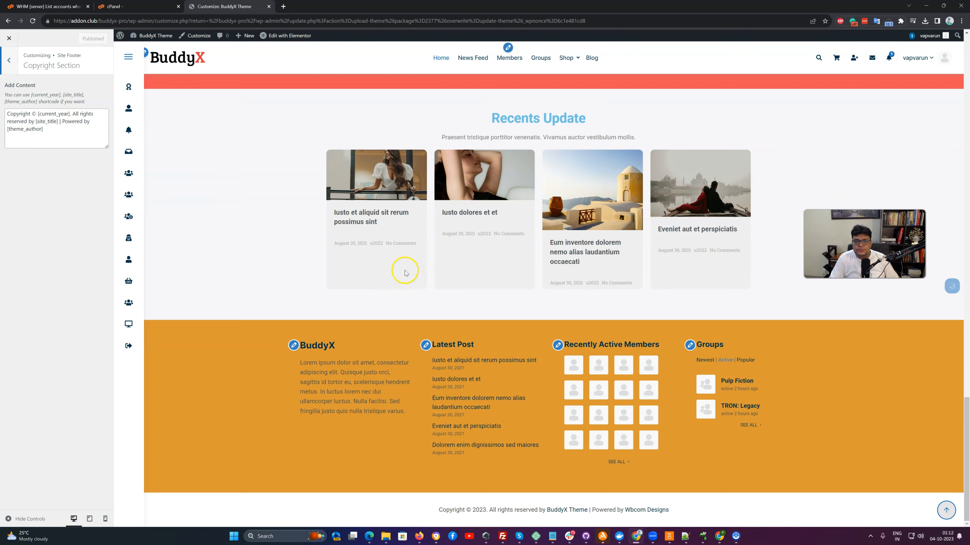
{"action": "scroll", "coordinate": [493, 304], "scroll_direction": "up", "scroll_amount": 10}
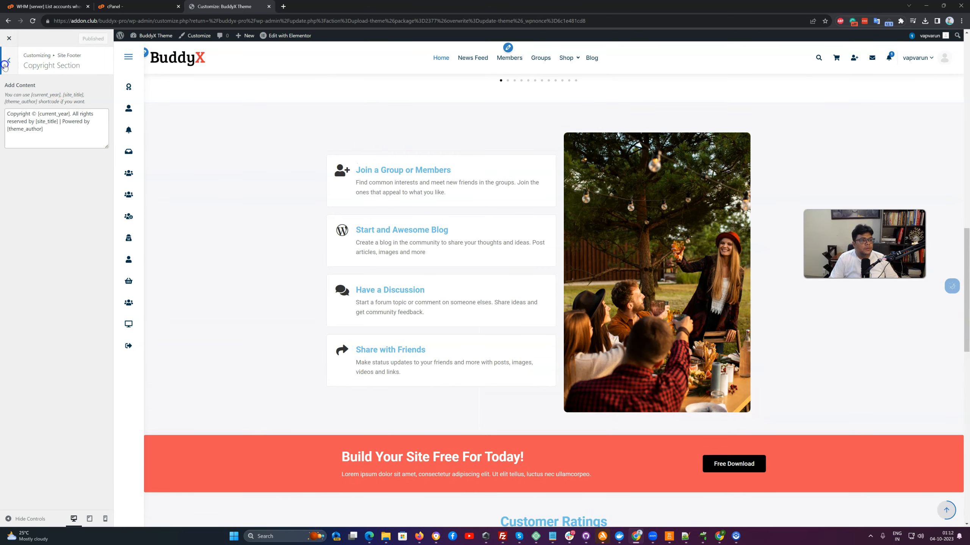
Leave the Customizer and open the Widgets page from the buddyx-pro/wp-admin dashboard
{"action": "left_click", "coordinate": [5, 63]}
{"action": "left_click", "coordinate": [5, 63]}
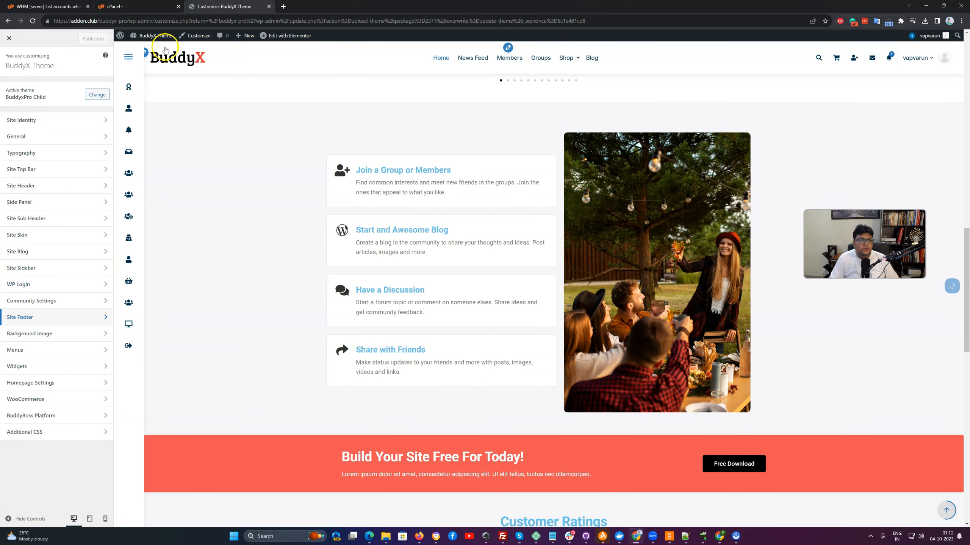
{"action": "left_click", "coordinate": [9, 38]}
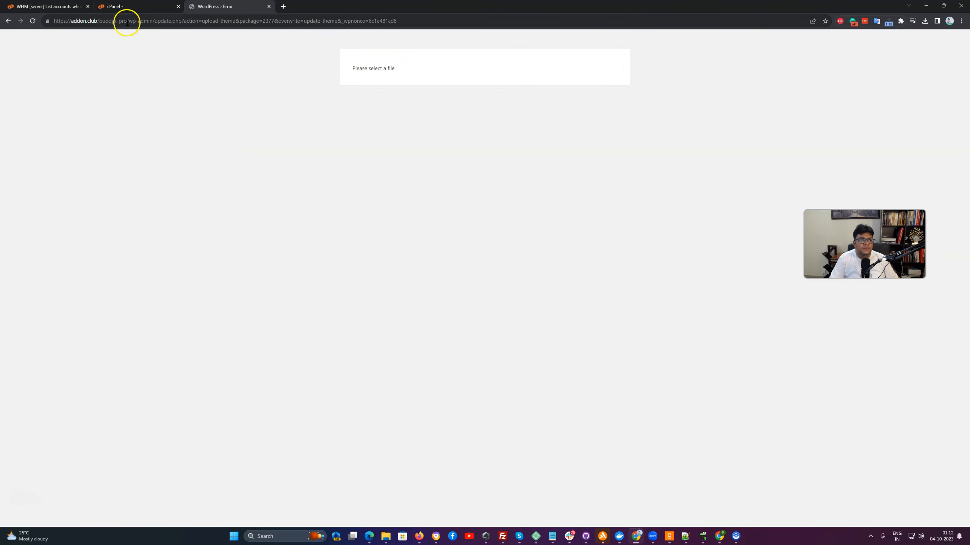
{"action": "left_click_drag", "start_coordinate": [128, 21], "coordinate": [511, 29]}
{"action": "key", "text": "BackSpace"}
{"action": "key", "text": "Return"}
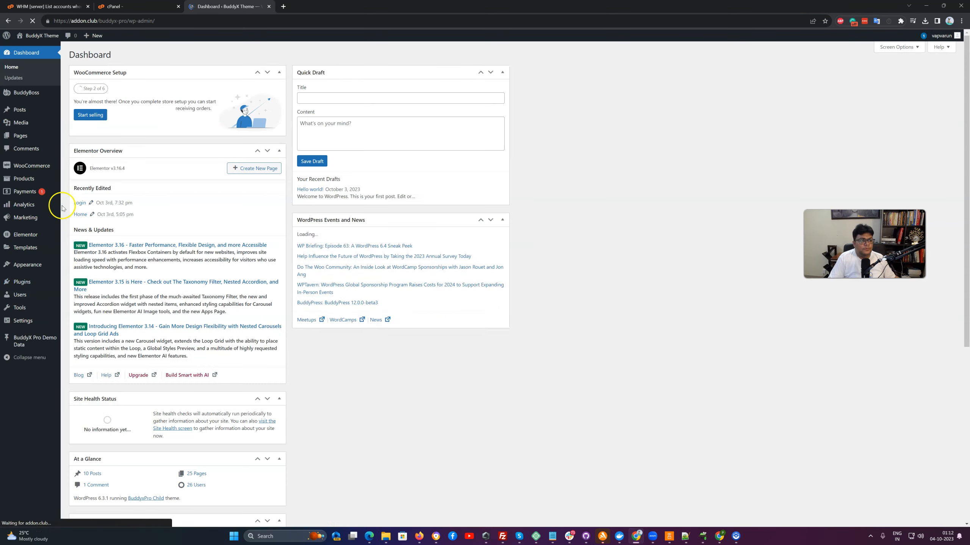
{"action": "left_click", "coordinate": [79, 289]}
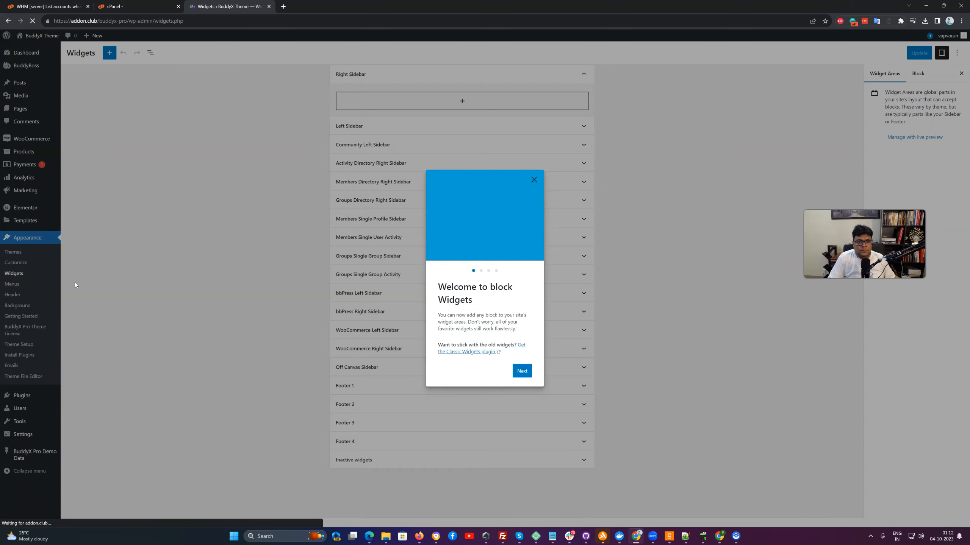
{"action": "left_click", "coordinate": [160, 310]}
Install and activate the Classic Widgets plugin from the featured plugins
{"action": "mouse_move", "coordinate": [26, 395]}
{"action": "left_click", "coordinate": [78, 396]}
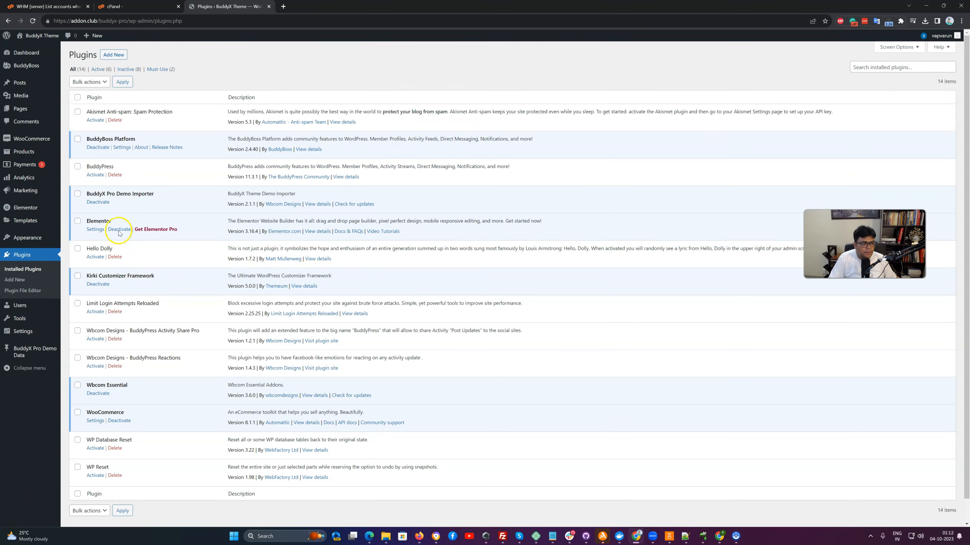
{"action": "scroll", "coordinate": [118, 225], "scroll_direction": "down", "scroll_amount": 1}
{"action": "scroll", "coordinate": [125, 214], "scroll_direction": "up", "scroll_amount": 1}
{"action": "left_click", "coordinate": [109, 70]}
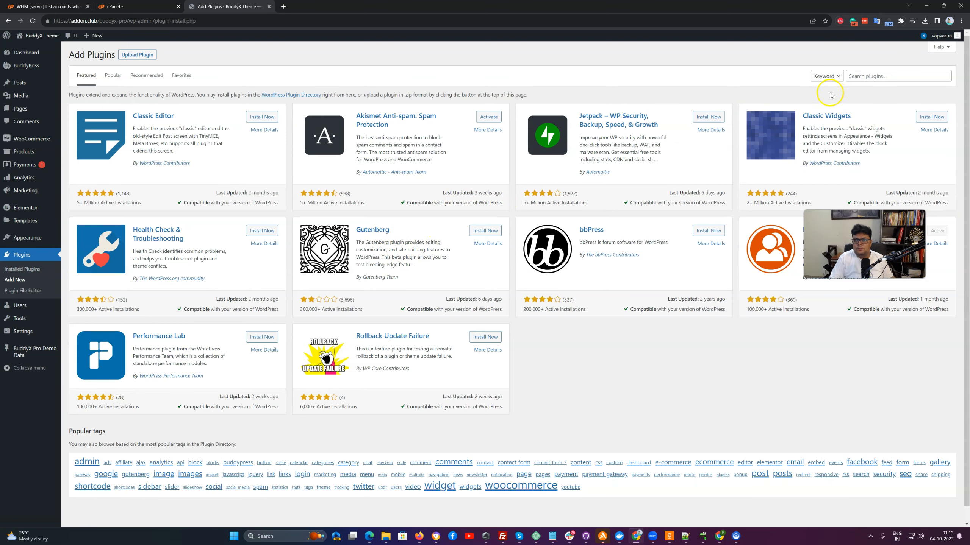
{"action": "left_click", "coordinate": [931, 117]}
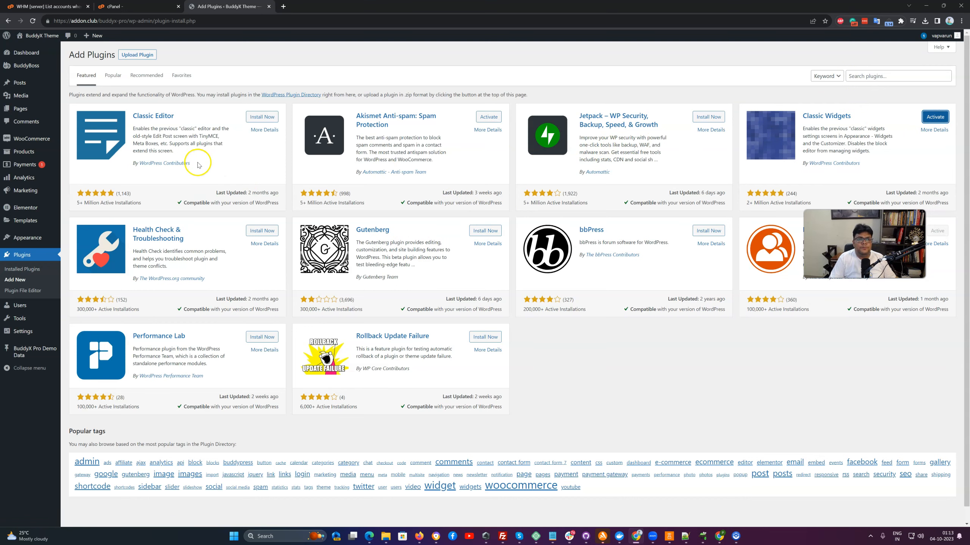
{"action": "left_click", "coordinate": [935, 117]}
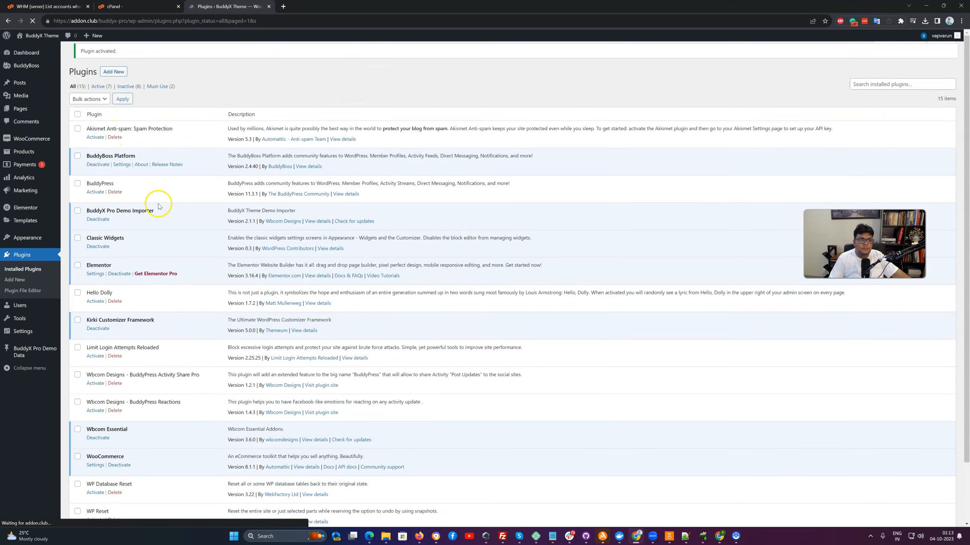
Return to the Widgets page and expand the Footer 1, Footer 2, Footer 3 and Footer 4 widget areas
{"action": "mouse_move", "coordinate": [27, 236]}
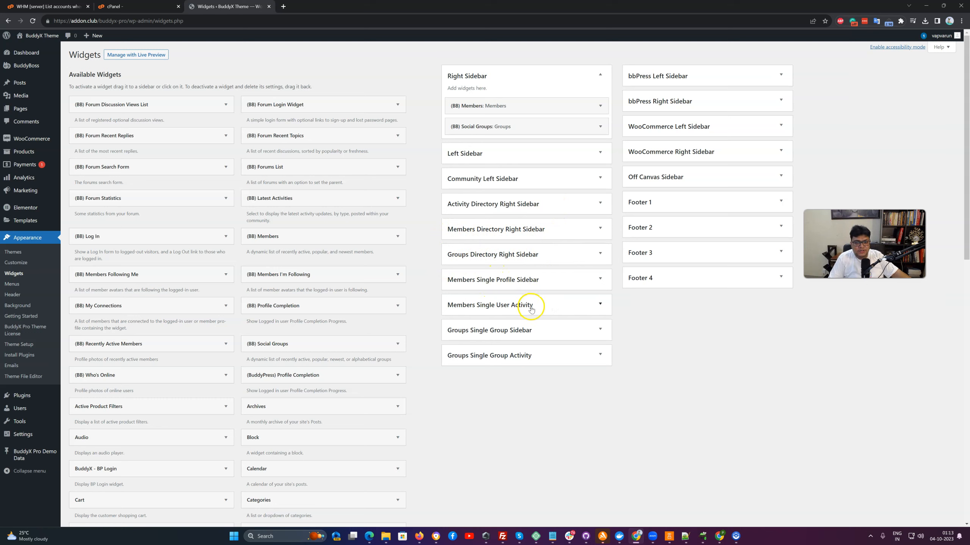
{"action": "left_click", "coordinate": [661, 201]}
{"action": "left_click", "coordinate": [651, 258]}
{"action": "left_click", "coordinate": [645, 316]}
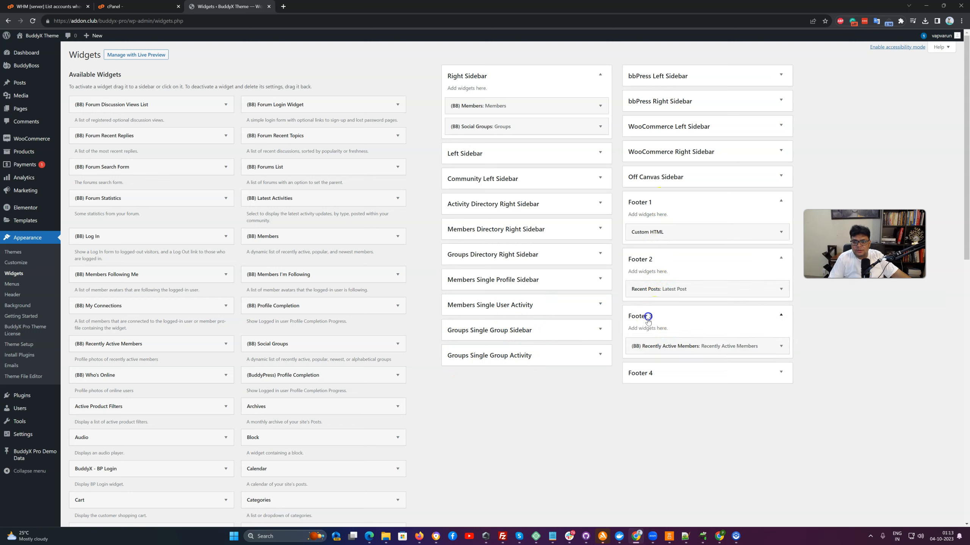
{"action": "left_click", "coordinate": [652, 373]}
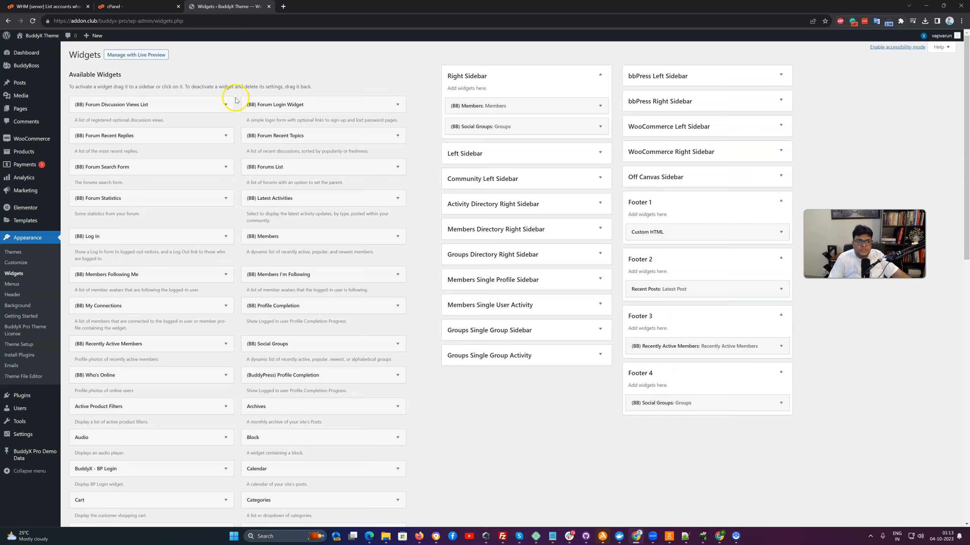
Look through the list of available widgets and the inactive widgets that can be placed in the footer areas
{"action": "scroll", "coordinate": [240, 155], "scroll_direction": "down", "scroll_amount": 5}
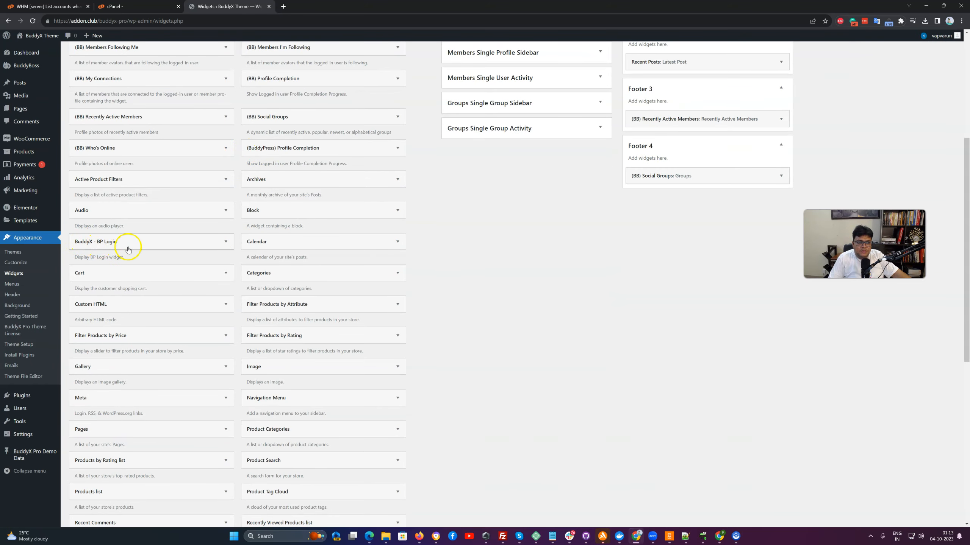
{"action": "scroll", "coordinate": [132, 245], "scroll_direction": "down", "scroll_amount": 2}
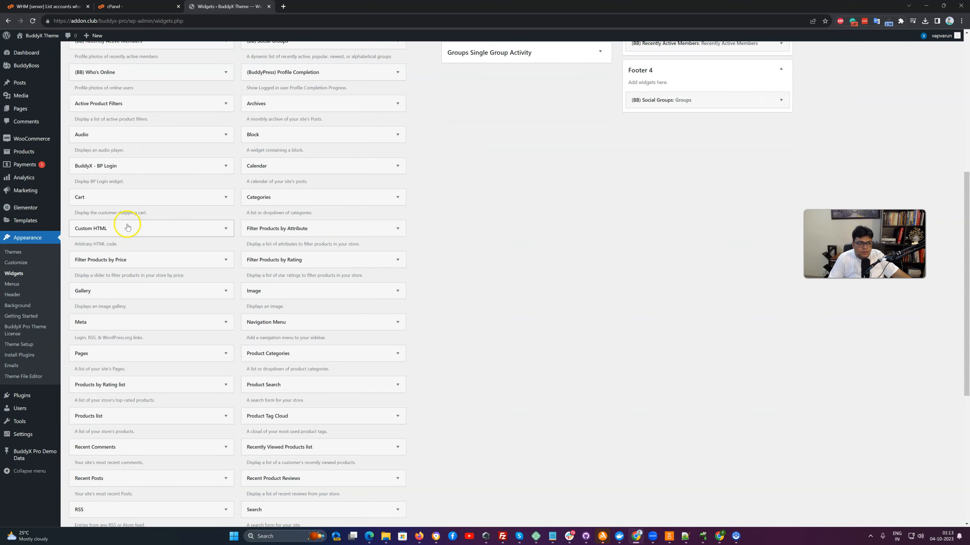
{"action": "scroll", "coordinate": [126, 219], "scroll_direction": "down", "scroll_amount": 2}
{"action": "scroll", "coordinate": [454, 211], "scroll_direction": "up", "scroll_amount": 8}
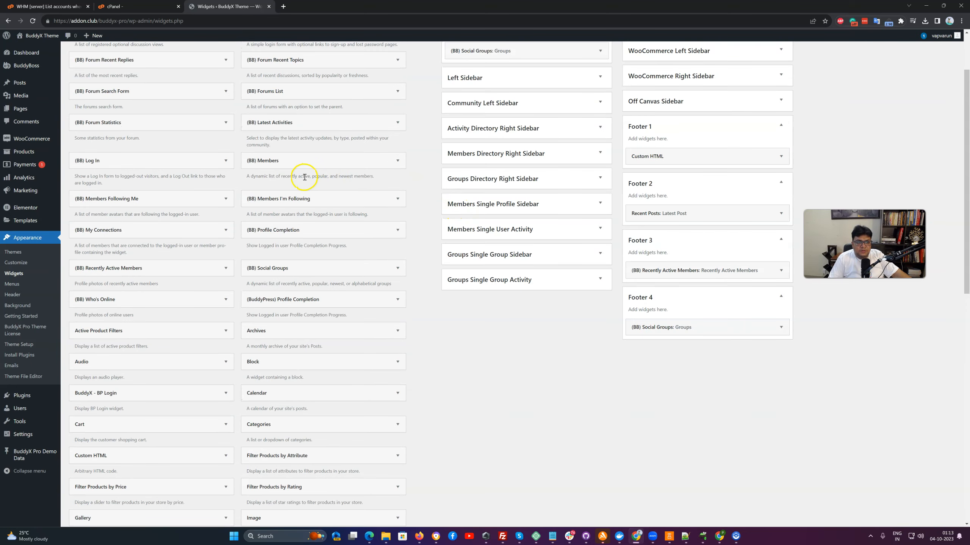
{"action": "scroll", "coordinate": [304, 192], "scroll_direction": "down", "scroll_amount": 2}
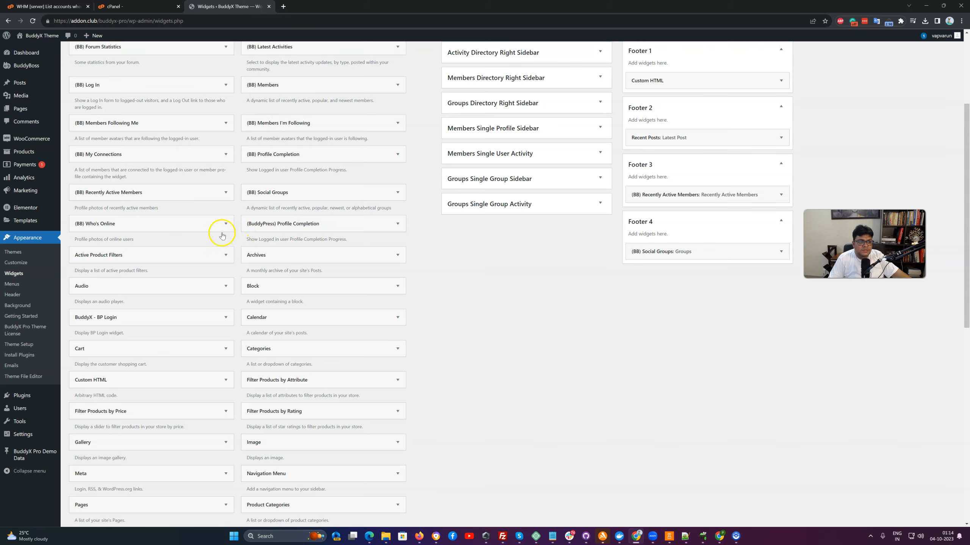
{"action": "scroll", "coordinate": [189, 248], "scroll_direction": "down", "scroll_amount": 2}
{"action": "scroll", "coordinate": [189, 243], "scroll_direction": "down", "scroll_amount": 4}
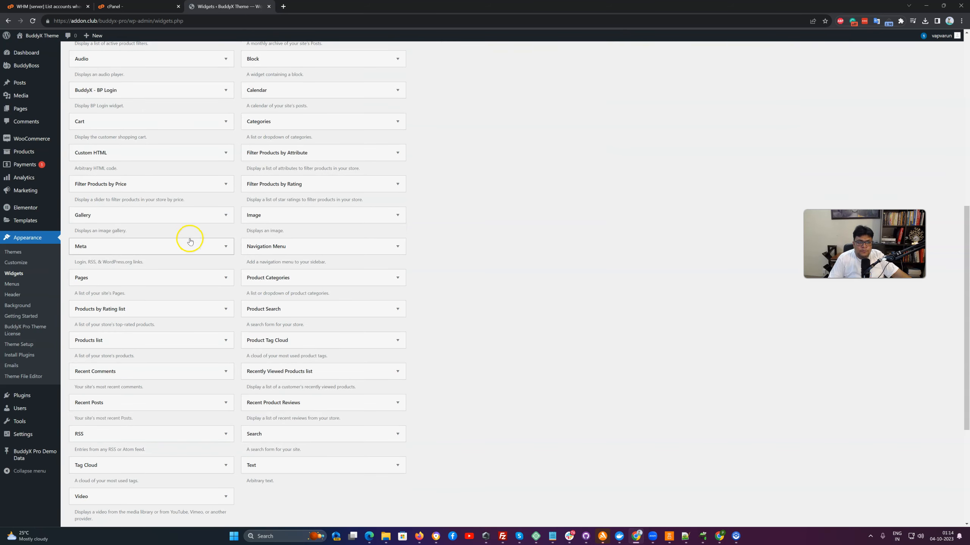
{"action": "scroll", "coordinate": [190, 241], "scroll_direction": "down", "scroll_amount": 2}
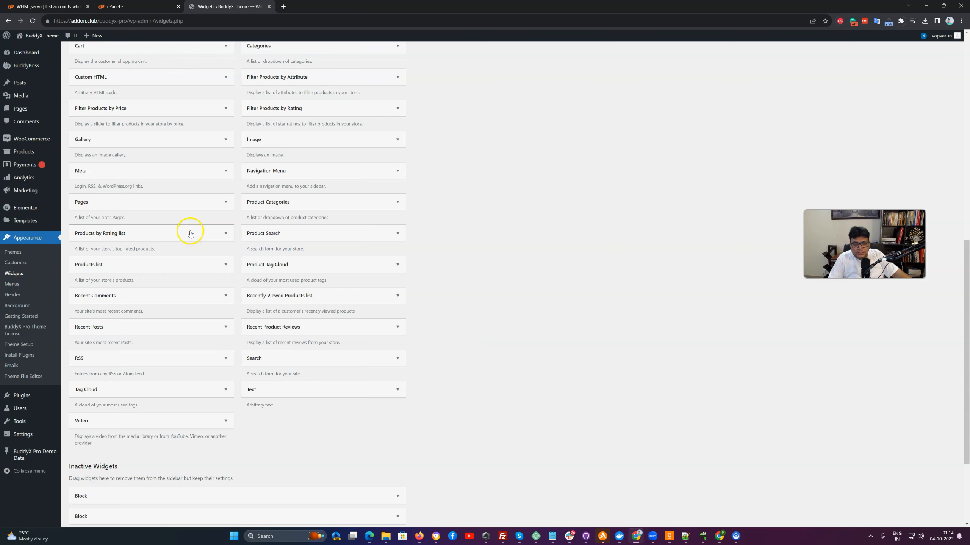
{"action": "scroll", "coordinate": [190, 227], "scroll_direction": "down", "scroll_amount": 3}
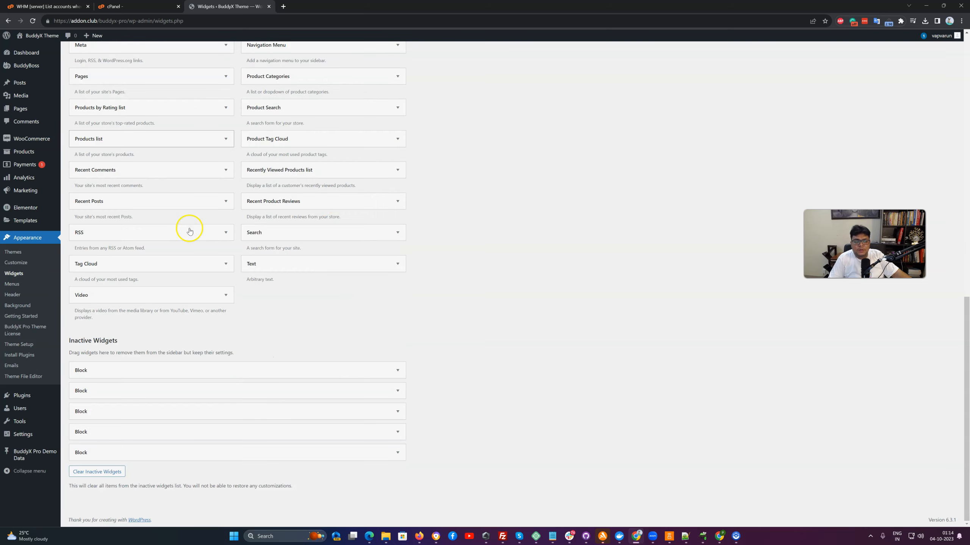
{"action": "scroll", "coordinate": [411, 212], "scroll_direction": "up", "scroll_amount": 15}
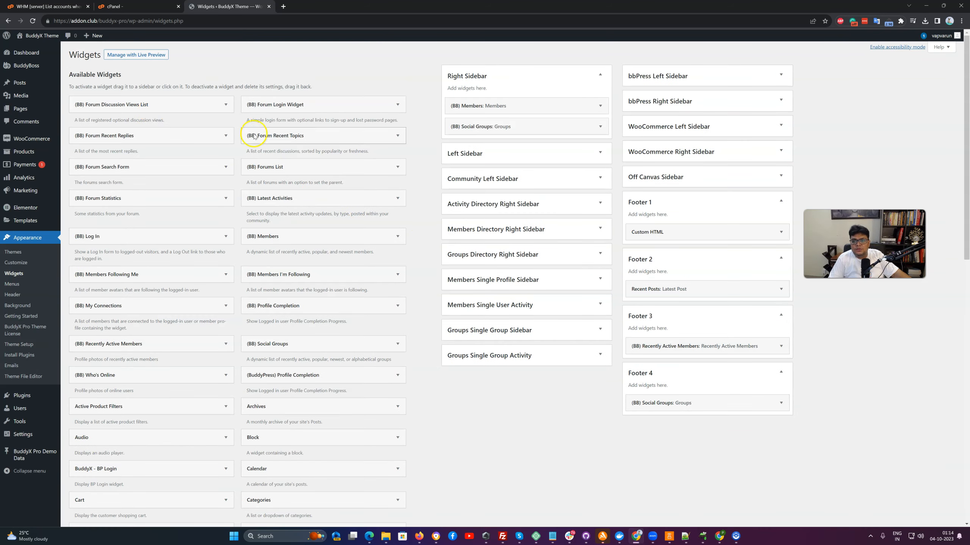
Open the site's front page and the Customizer in new browser tabs, and close the front page after viewing it
{"action": "right_click", "coordinate": [27, 52]}
{"action": "left_click", "coordinate": [42, 56]}
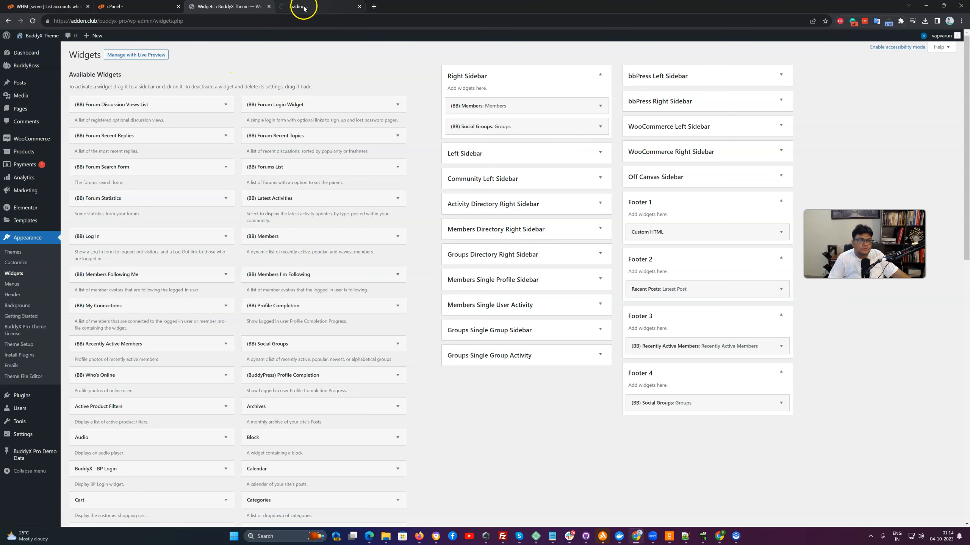
{"action": "right_click", "coordinate": [21, 263]}
{"action": "left_click", "coordinate": [41, 270]}
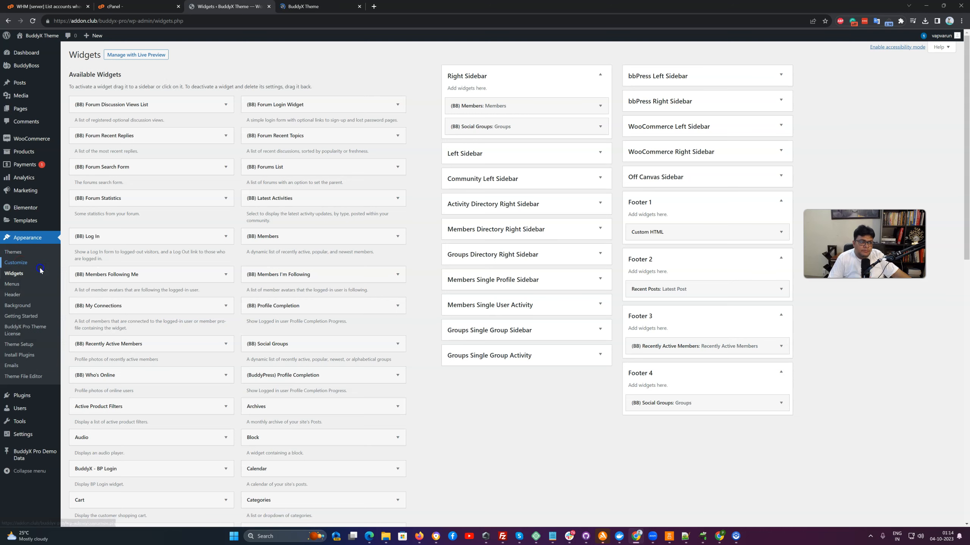
{"action": "left_click", "coordinate": [303, 8]}
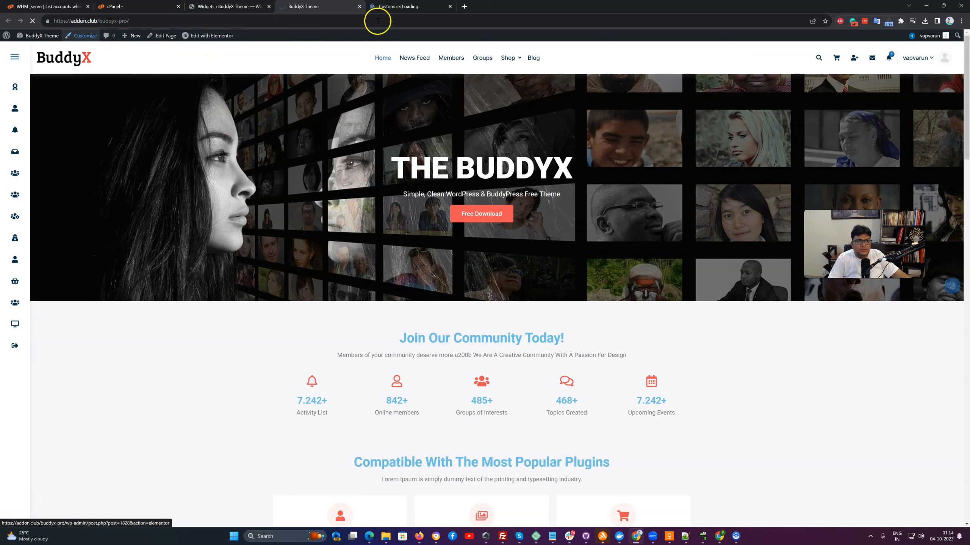
{"action": "left_click", "coordinate": [359, 6]}
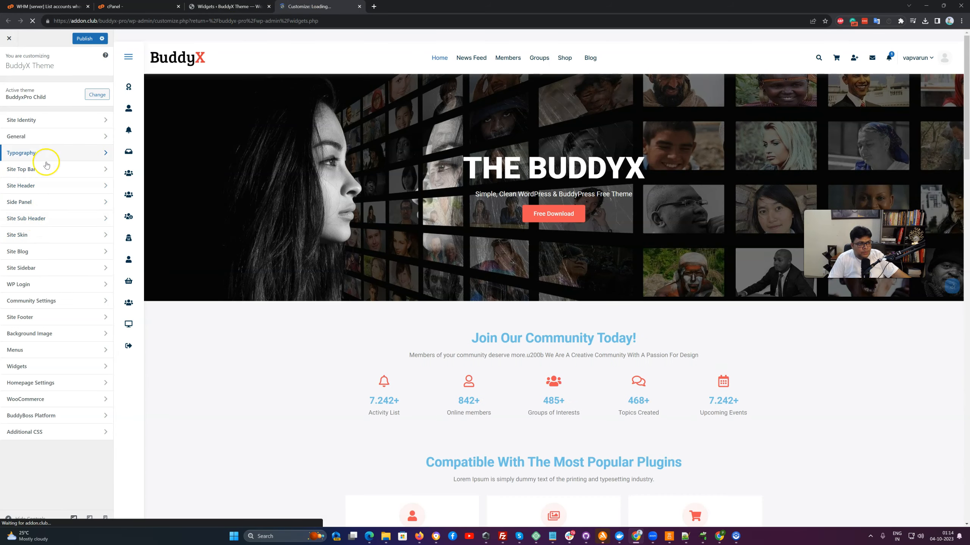
Open the Site Sidebar layout settings in the Customizer
{"action": "left_click", "coordinate": [32, 268]}
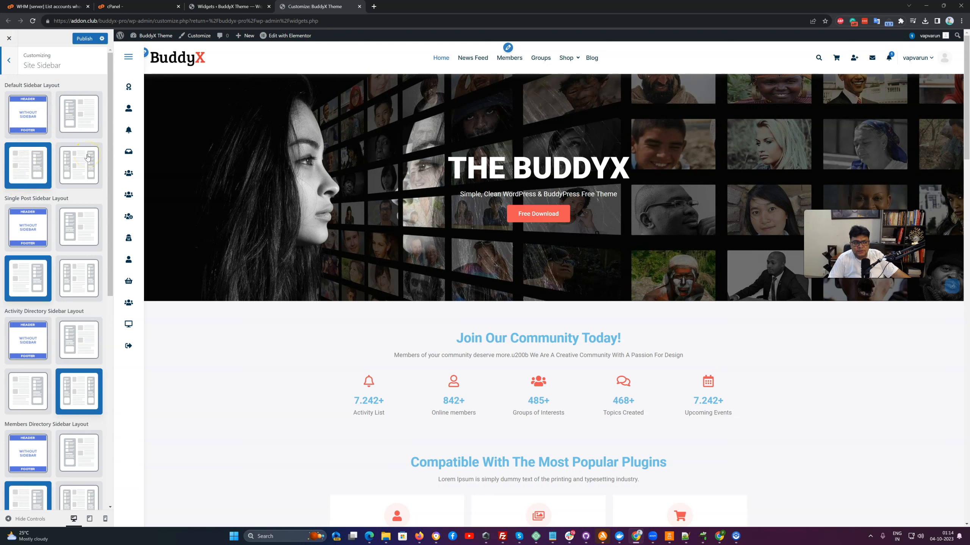
Set the Single Post sidebar layout to Without Sidebar and publish the change
{"action": "scroll", "coordinate": [87, 157], "scroll_direction": "down", "scroll_amount": 4}
{"action": "scroll", "coordinate": [37, 115], "scroll_direction": "up", "scroll_amount": 2}
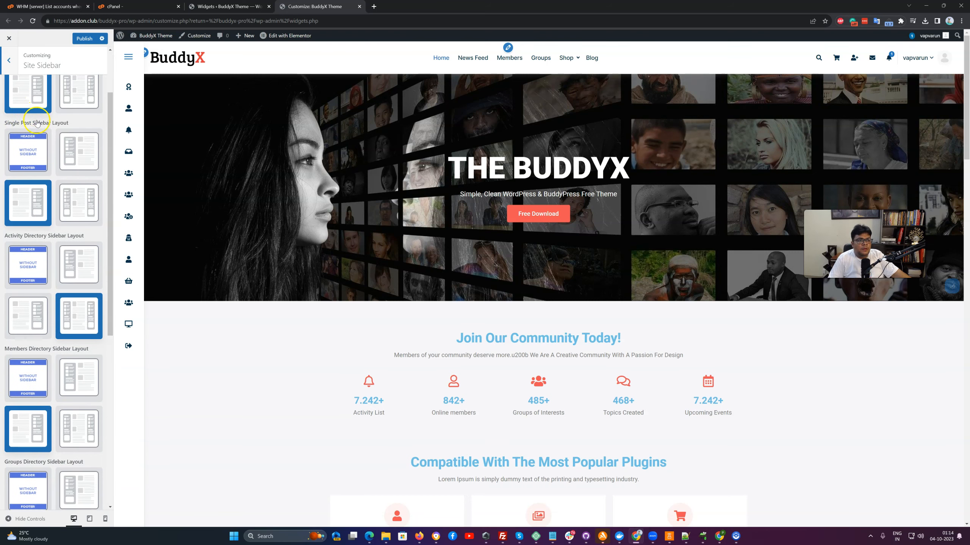
{"action": "left_click", "coordinate": [79, 151]}
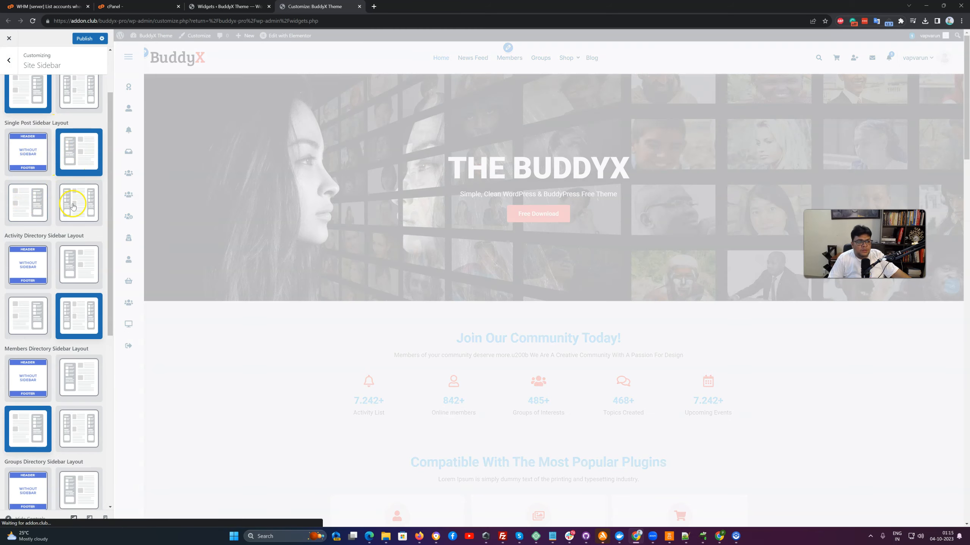
{"action": "left_click", "coordinate": [32, 157]}
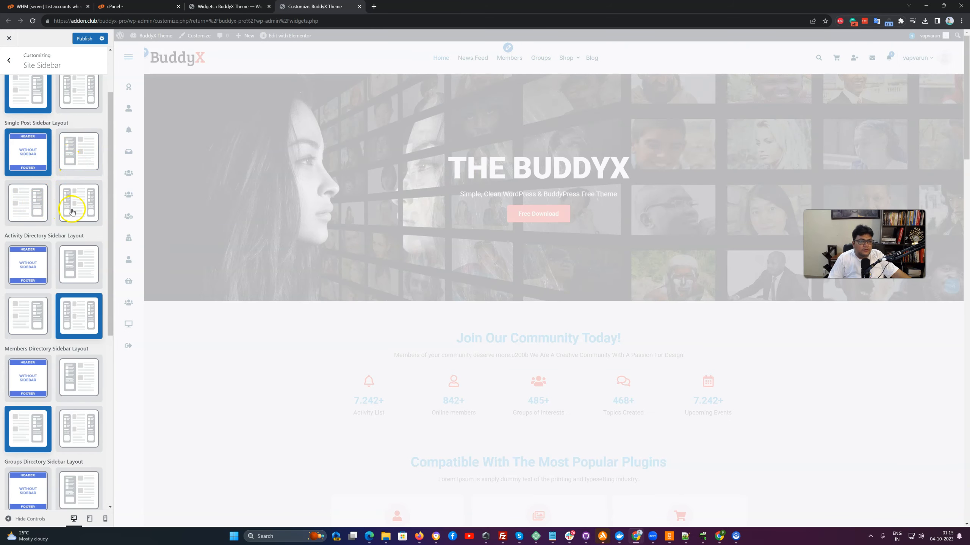
{"action": "left_click", "coordinate": [84, 38]}
Open the News Feed page in the preview and examine how its left and right sidebars match the Activity Directory layout
{"action": "scroll", "coordinate": [56, 203], "scroll_direction": "down", "scroll_amount": 2}
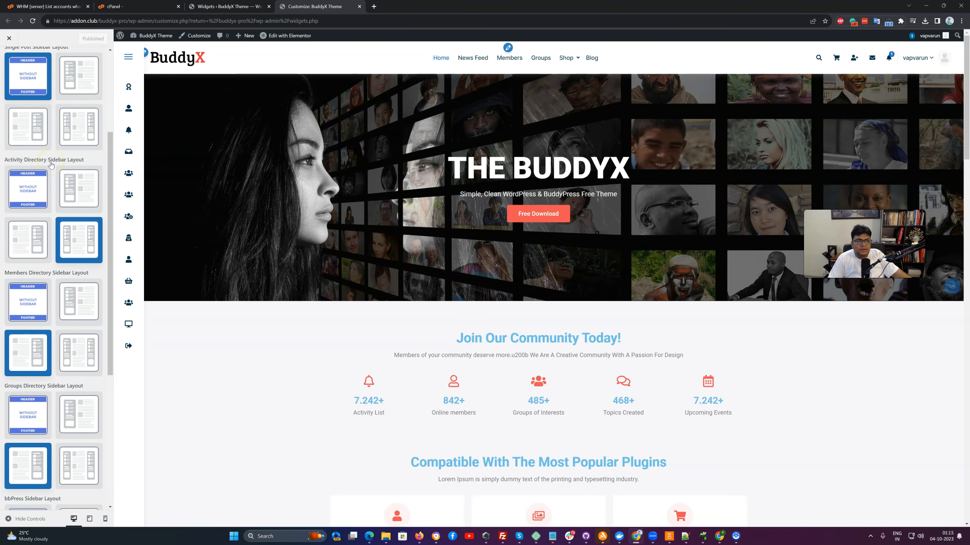
{"action": "left_click", "coordinate": [439, 62]}
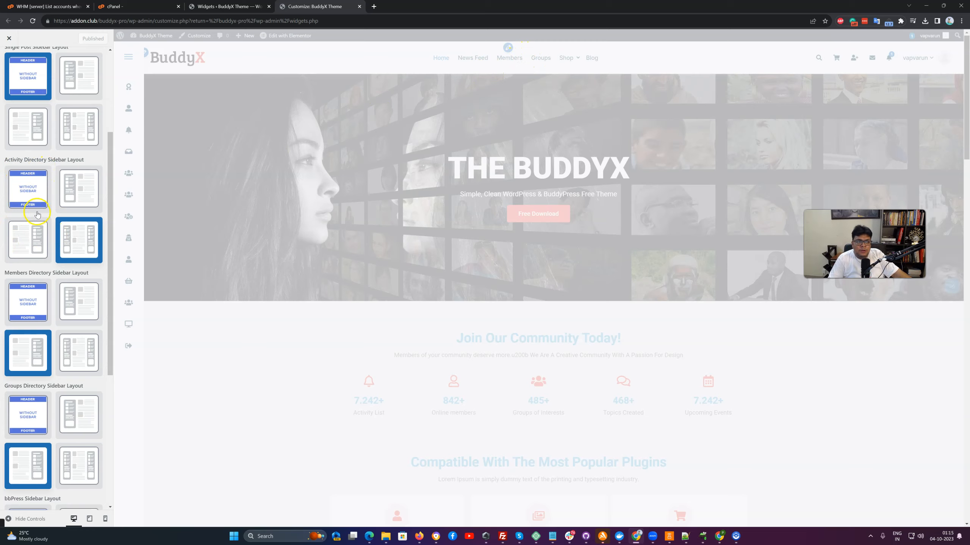
{"action": "scroll", "coordinate": [520, 214], "scroll_direction": "down", "scroll_amount": 8}
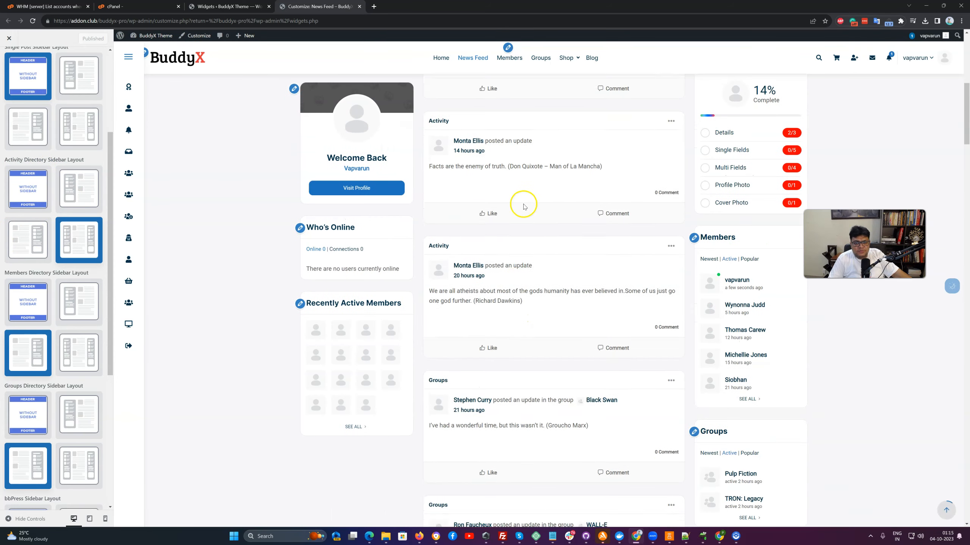
{"action": "scroll", "coordinate": [522, 208], "scroll_direction": "up", "scroll_amount": 7}
{"action": "scroll", "coordinate": [522, 208], "scroll_direction": "up", "scroll_amount": 1}
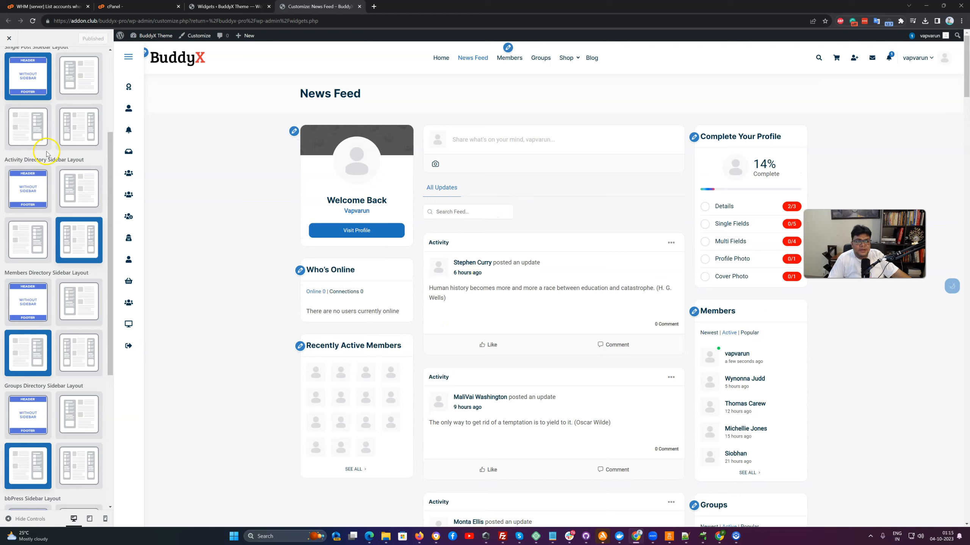
Open the Members page in the preview and set the Members Directory sidebar layout to both sidebars
{"action": "scroll", "coordinate": [38, 230], "scroll_direction": "down", "scroll_amount": 2}
{"action": "left_click", "coordinate": [510, 58]}
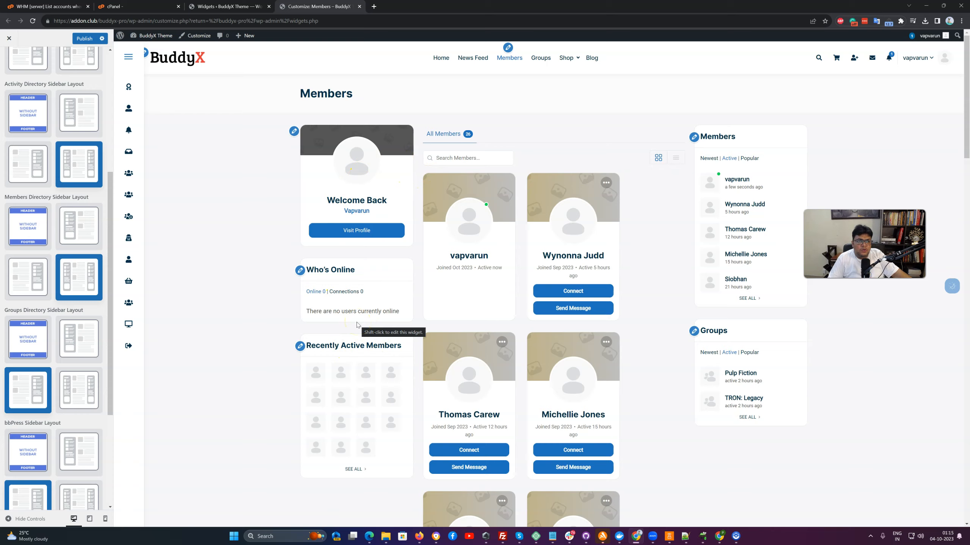
Switch to the Widgets page and expand the Community Left Sidebar area to see its widgets
{"action": "left_click", "coordinate": [206, 6]}
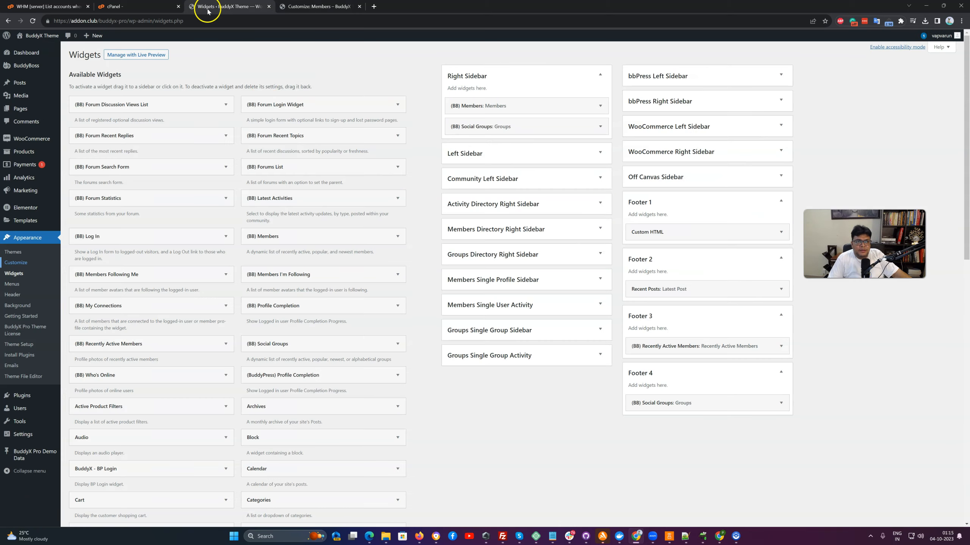
{"action": "left_click", "coordinate": [487, 182]}
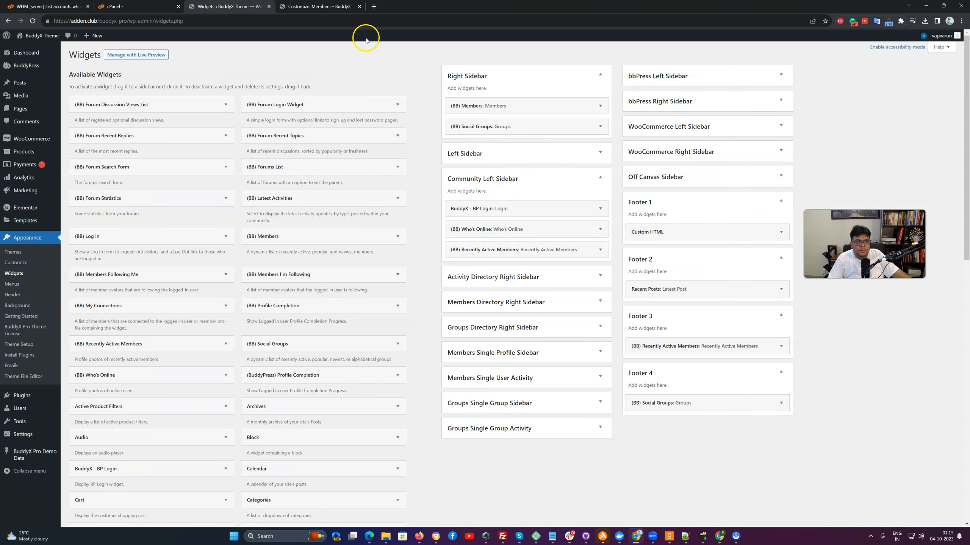
Return to the Customizer, open the Groups page in the preview, and view the Groups Directory sidebar layout options
{"action": "left_click", "coordinate": [329, 7]}
{"action": "left_click", "coordinate": [540, 57]}
{"action": "scroll", "coordinate": [57, 236], "scroll_direction": "down", "scroll_amount": 4}
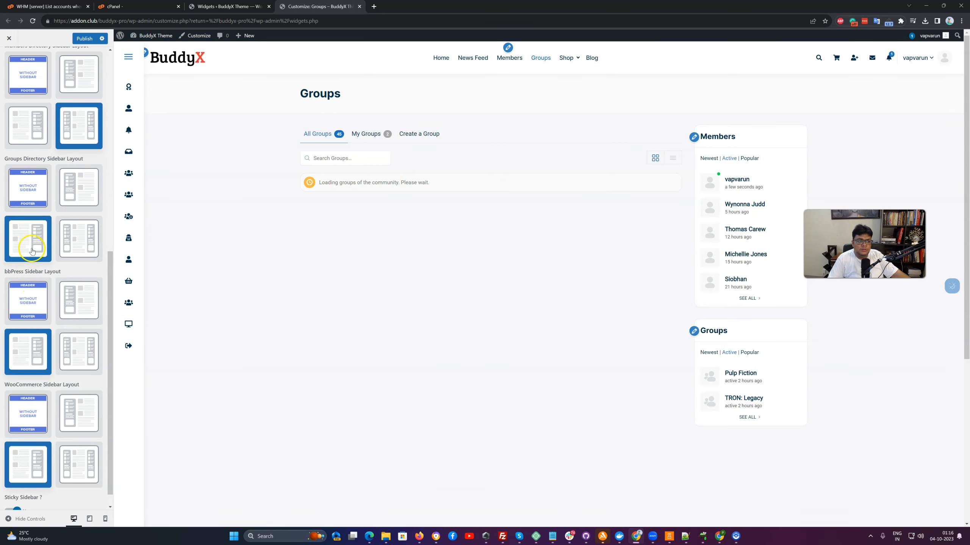